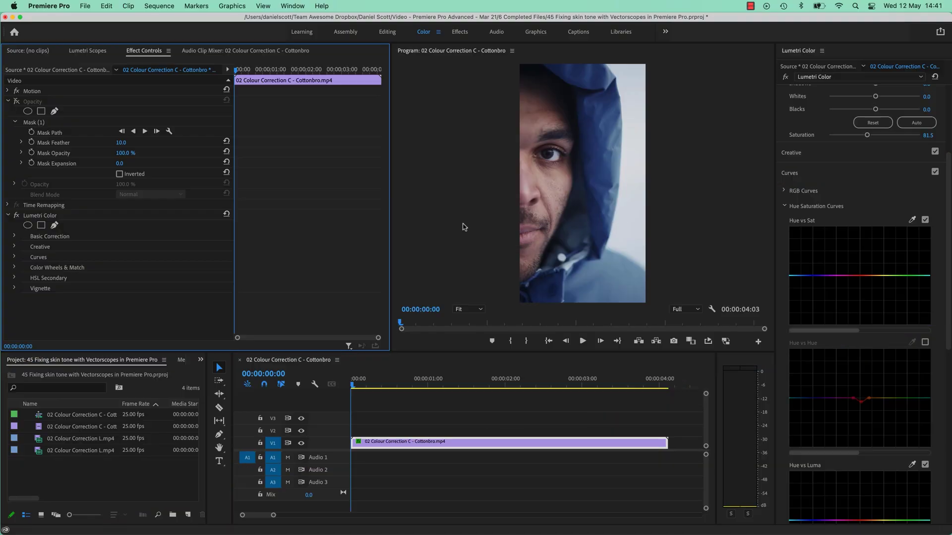
Turn the clip's opacity mask on and examine the isolated skin patch in the vectorscope
{"action": "left_click", "coordinate": [16, 101]}
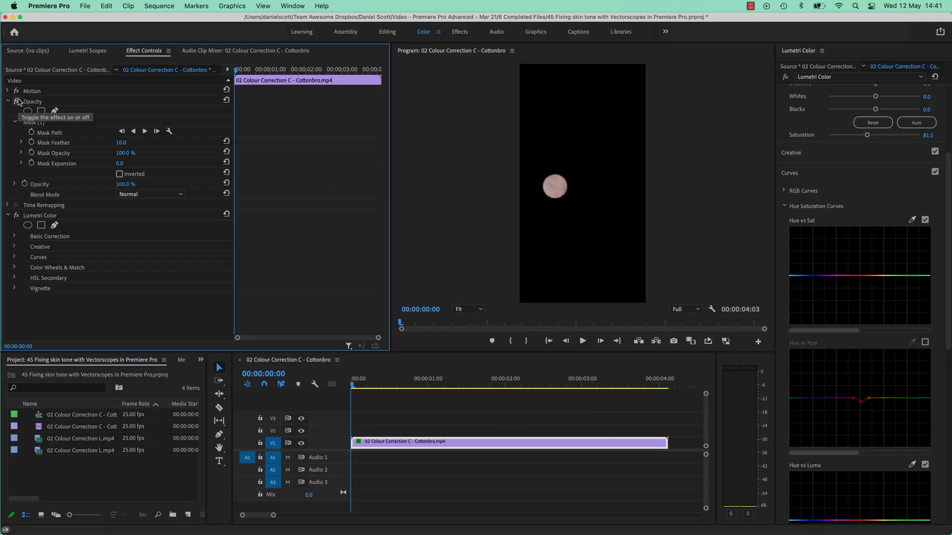
{"action": "left_click", "coordinate": [87, 51]}
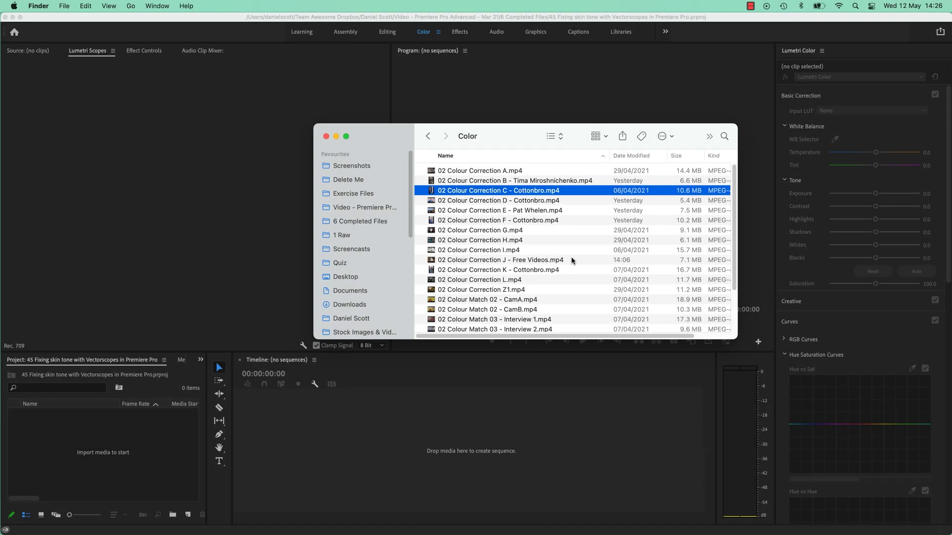
Preview 02 Colour Correction C - Cottonbro.mp4 and create a sequence from it, fitted to the timeline's width
{"action": "key", "text": "space"}
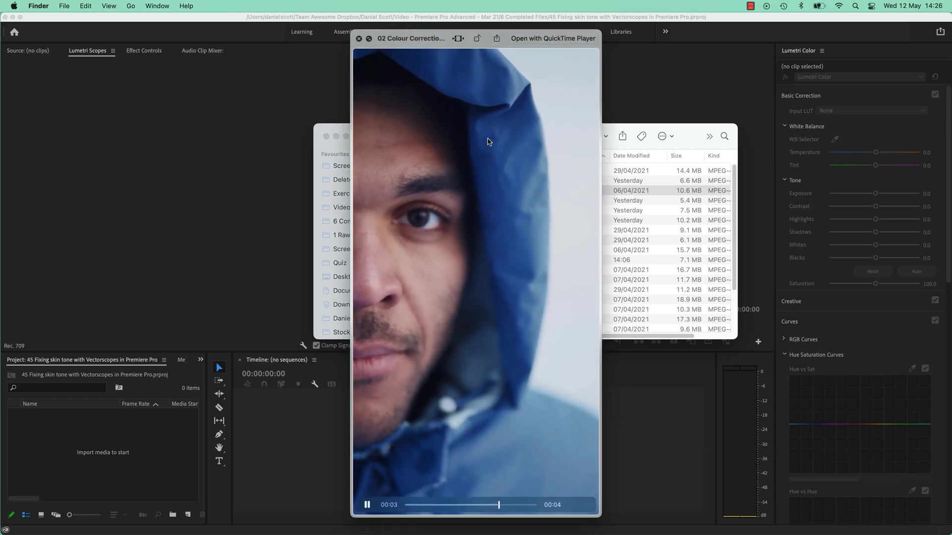
{"action": "key", "text": "space"}
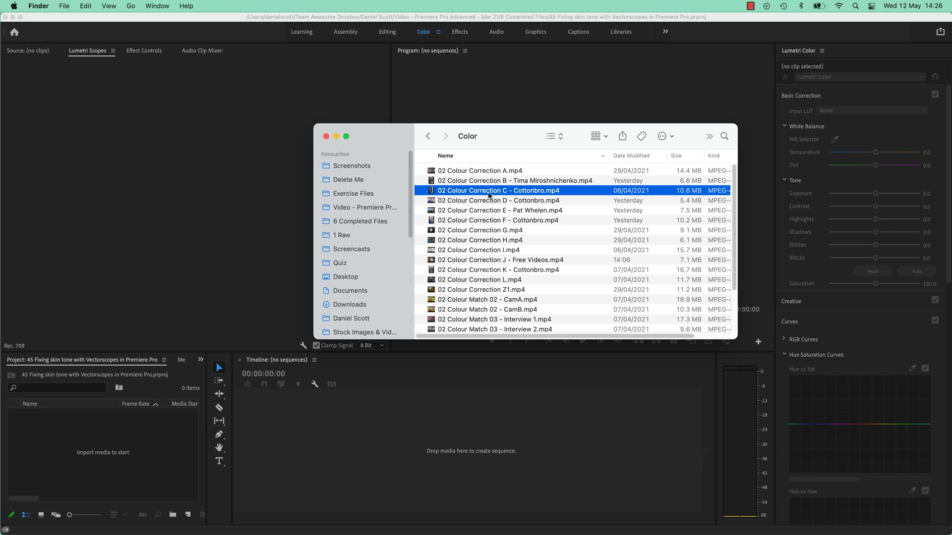
{"action": "left_click_drag", "start_coordinate": [488, 194], "coordinate": [425, 422]}
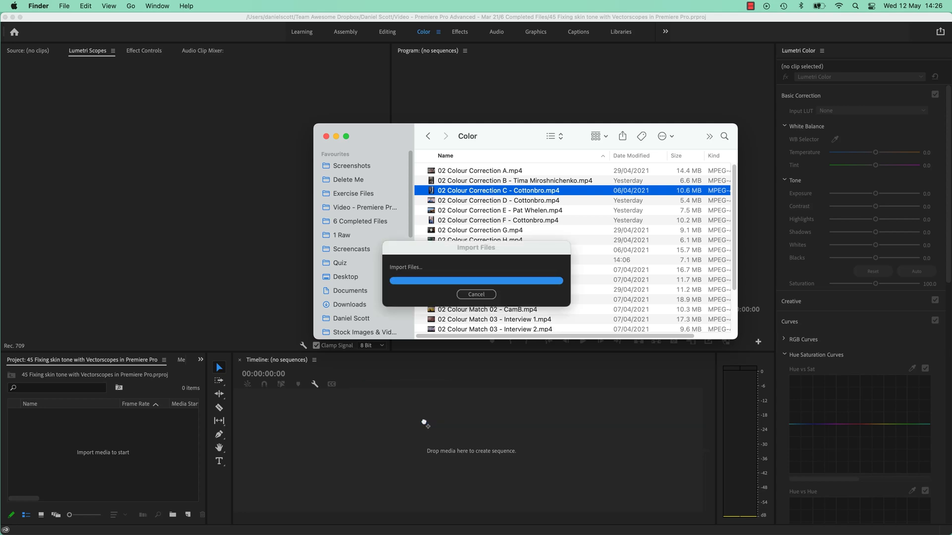
{"action": "left_click", "coordinate": [388, 14]}
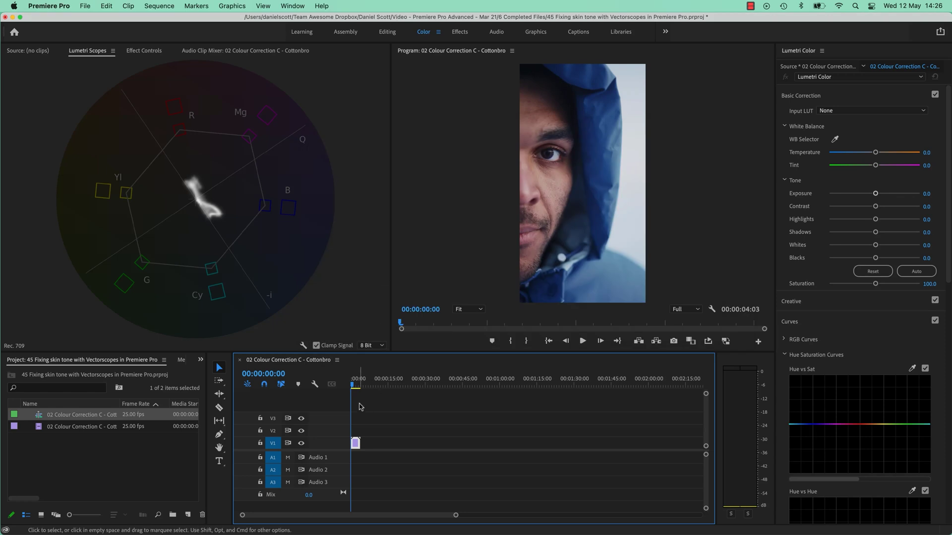
{"action": "key", "text": "backslash"}
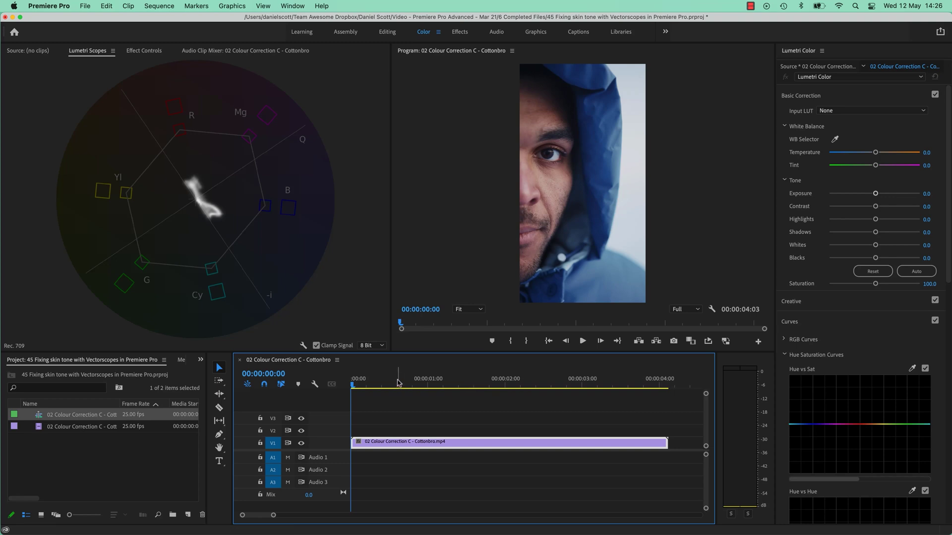
{"action": "left_click_drag", "start_coordinate": [467, 385], "coordinate": [351, 385]}
{"action": "left_click_drag", "start_coordinate": [409, 378], "coordinate": [350, 393]}
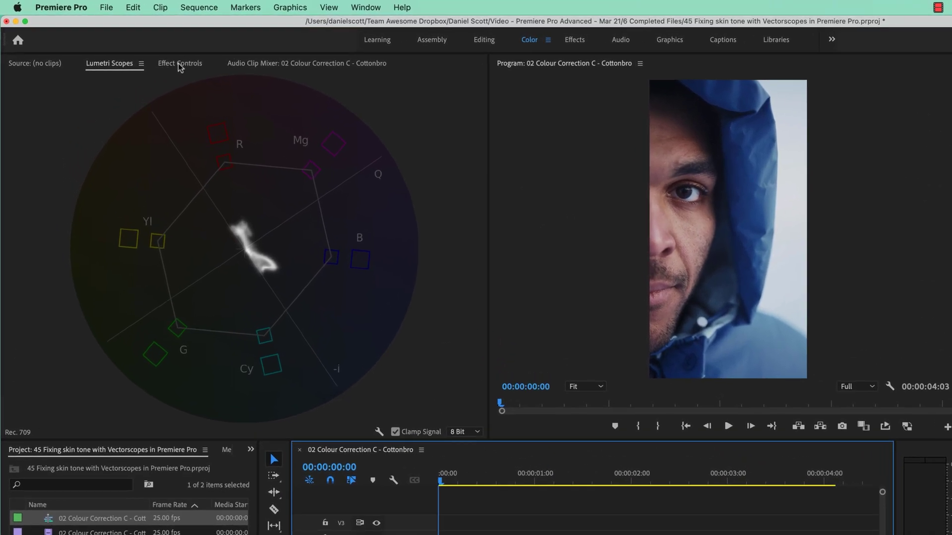
Add an ellipse mask to the clip's Opacity and shape it into a small circle over the cheek
{"action": "left_click", "coordinate": [178, 63]}
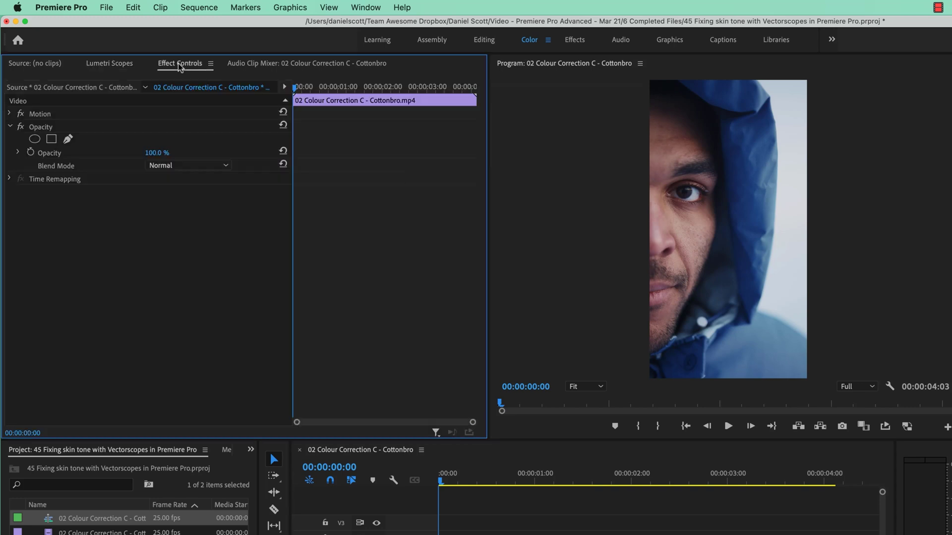
{"action": "left_click", "coordinate": [43, 128]}
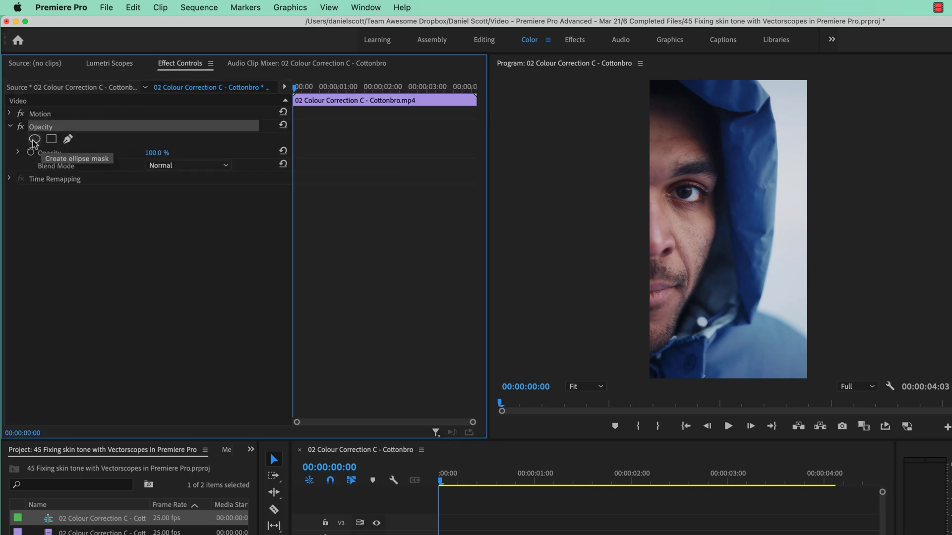
{"action": "left_click", "coordinate": [34, 139]}
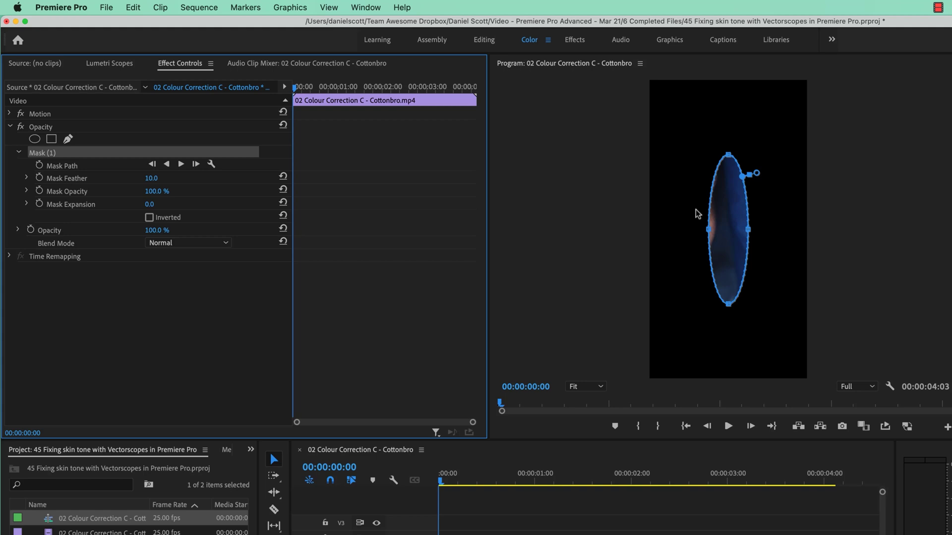
{"action": "left_click_drag", "start_coordinate": [733, 156], "coordinate": [724, 213]}
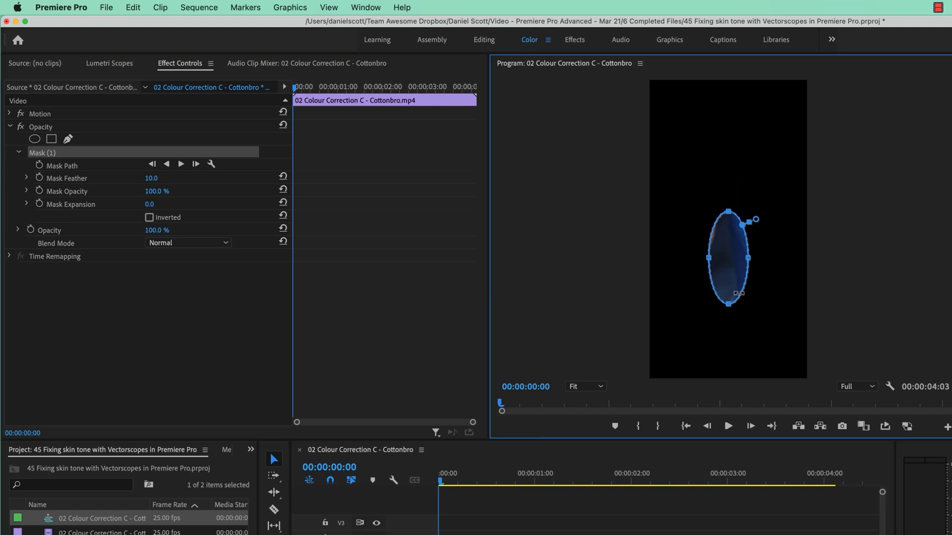
{"action": "left_click_drag", "start_coordinate": [728, 304], "coordinate": [693, 248]}
{"action": "left_click_drag", "start_coordinate": [690, 215], "coordinate": [694, 240]}
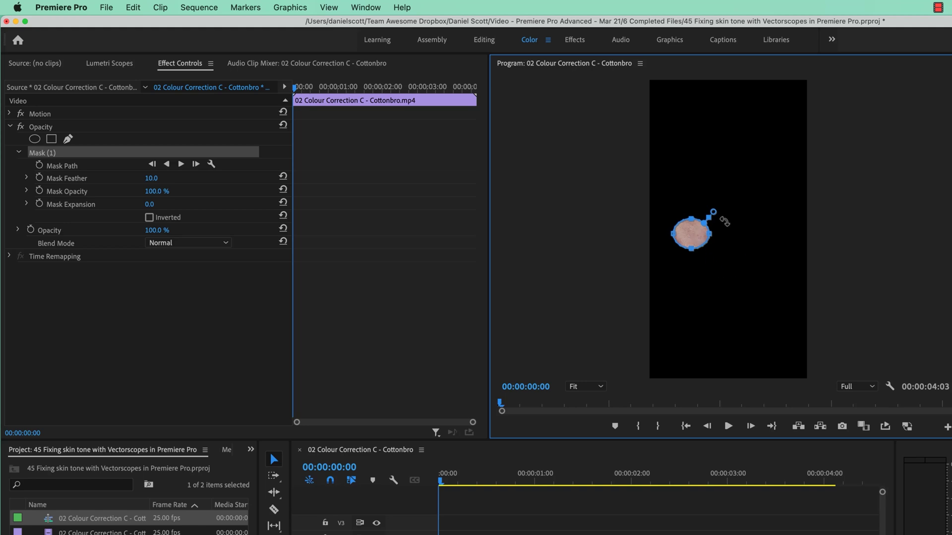
{"action": "left_click_drag", "start_coordinate": [711, 233], "coordinate": [706, 236]}
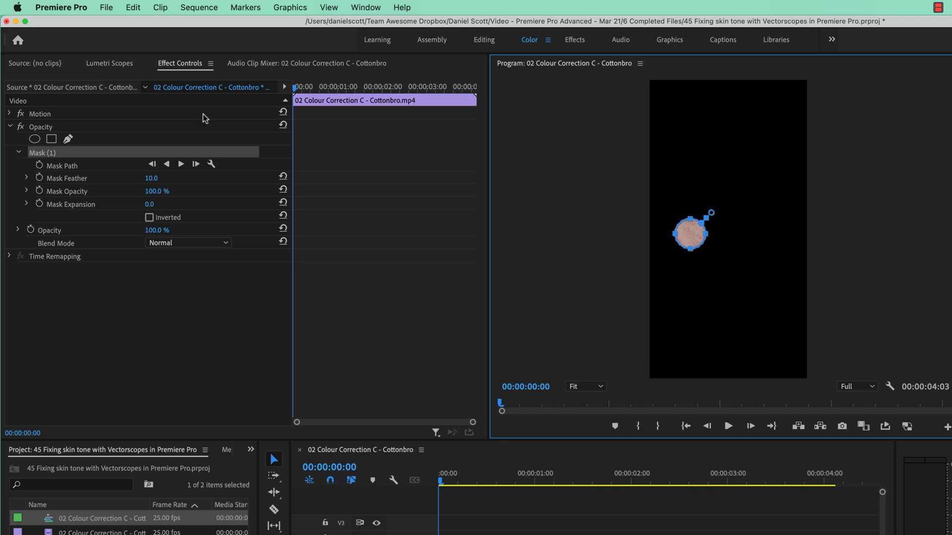
Examine the masked skin's trace against the skin tone line in Vectorscope YUV
{"action": "left_click", "coordinate": [103, 64]}
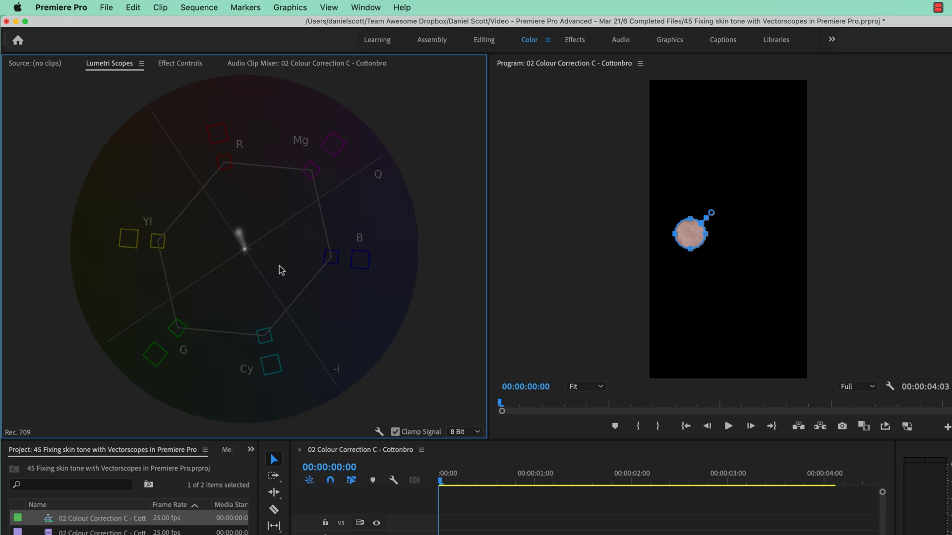
{"action": "right_click", "coordinate": [279, 205]}
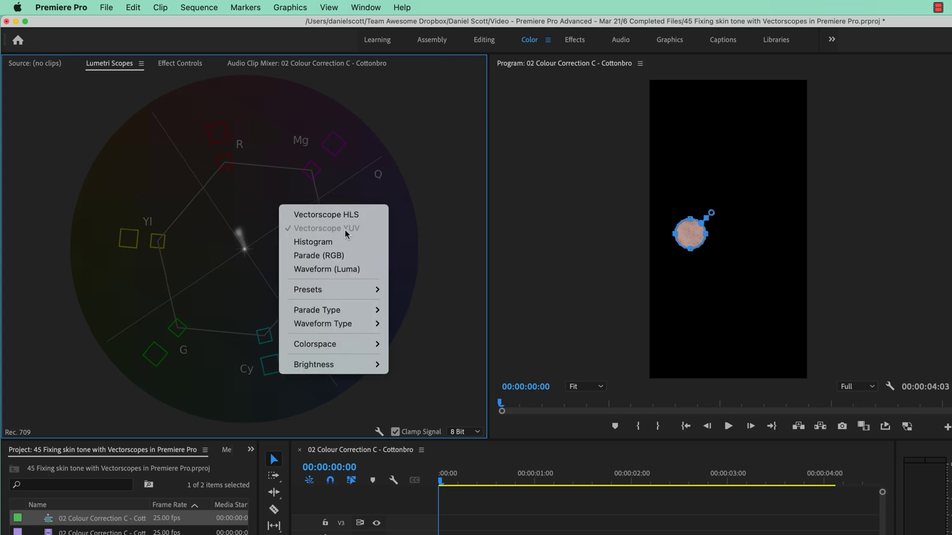
{"action": "left_click", "coordinate": [303, 160]}
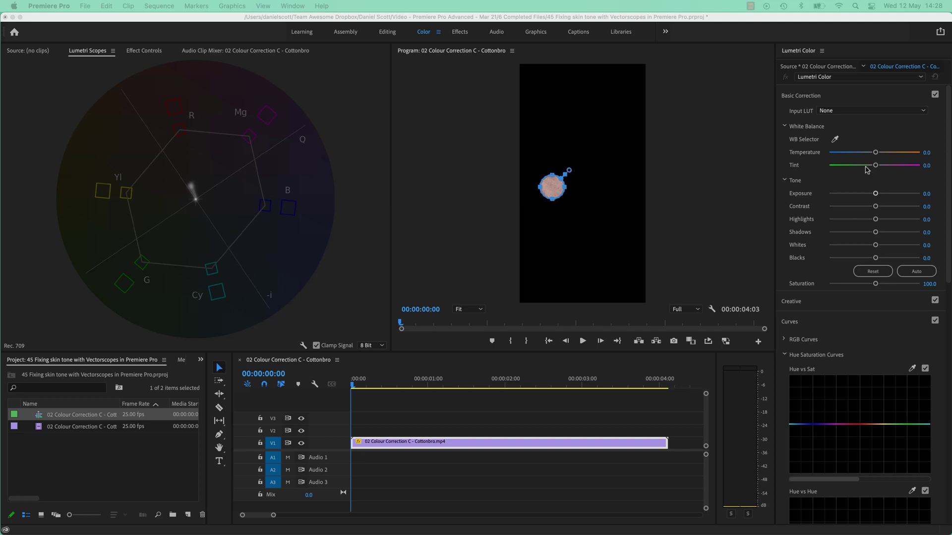
Try correcting the skin tone with white balance, leaving Temperature at 0.0 and setting Tint to -13.0
{"action": "left_click", "coordinate": [877, 155]}
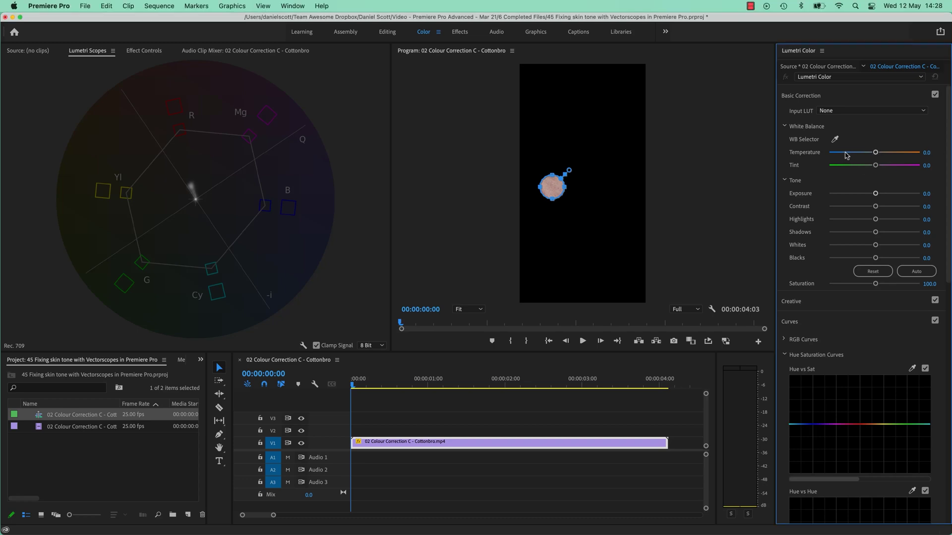
{"action": "mouse_move", "coordinate": [877, 155]}
{"action": "left_mouse_down"}
{"action": "mouse_move", "coordinate": [860, 155]}
{"action": "mouse_move", "coordinate": [910, 164]}
{"action": "mouse_move", "coordinate": [878, 159]}
{"action": "mouse_move", "coordinate": [875, 167]}
{"action": "mouse_move", "coordinate": [885, 167]}
{"action": "mouse_move", "coordinate": [870, 167]}
{"action": "left_mouse_up"}
{"action": "double_click", "coordinate": [879, 153]}
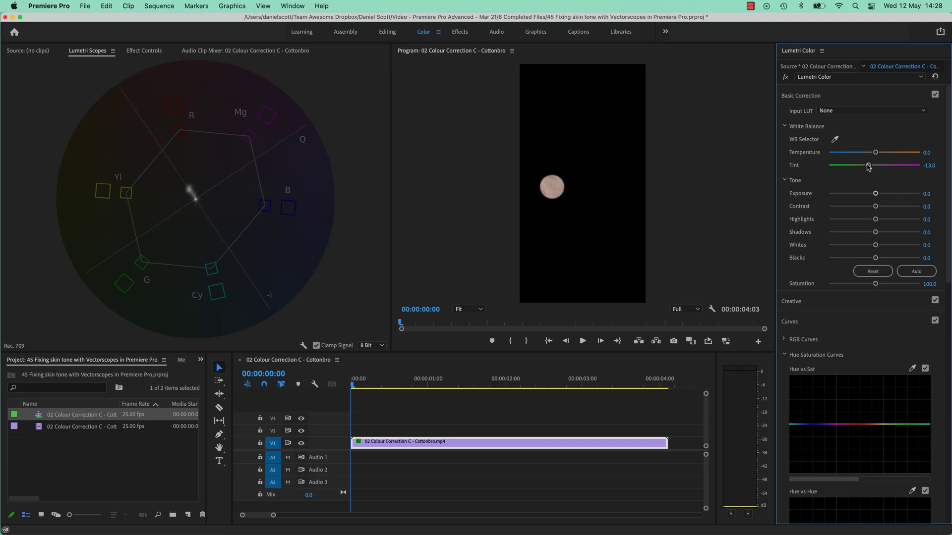
Disable the opacity mask and compare the full frame with and without the Lumetri Color effect
{"action": "left_click", "coordinate": [141, 51]}
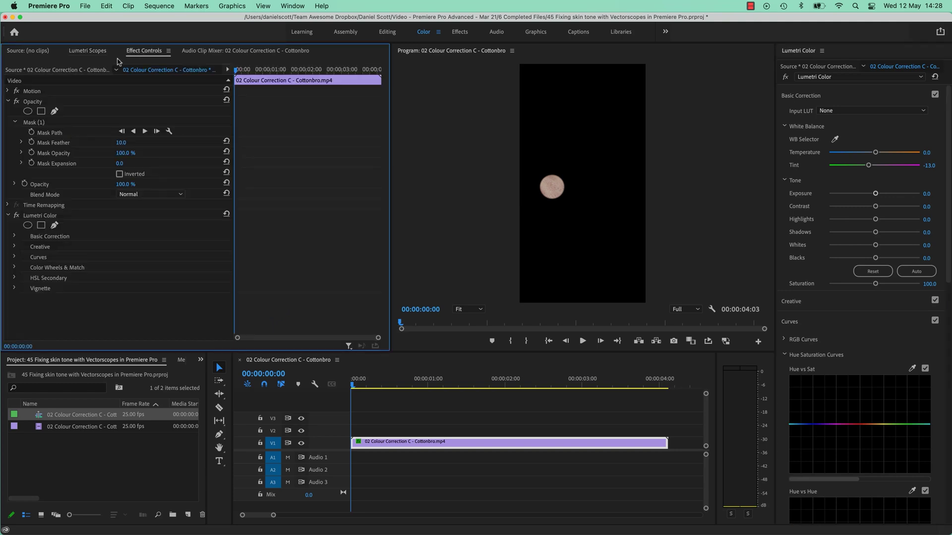
{"action": "left_click", "coordinate": [16, 102]}
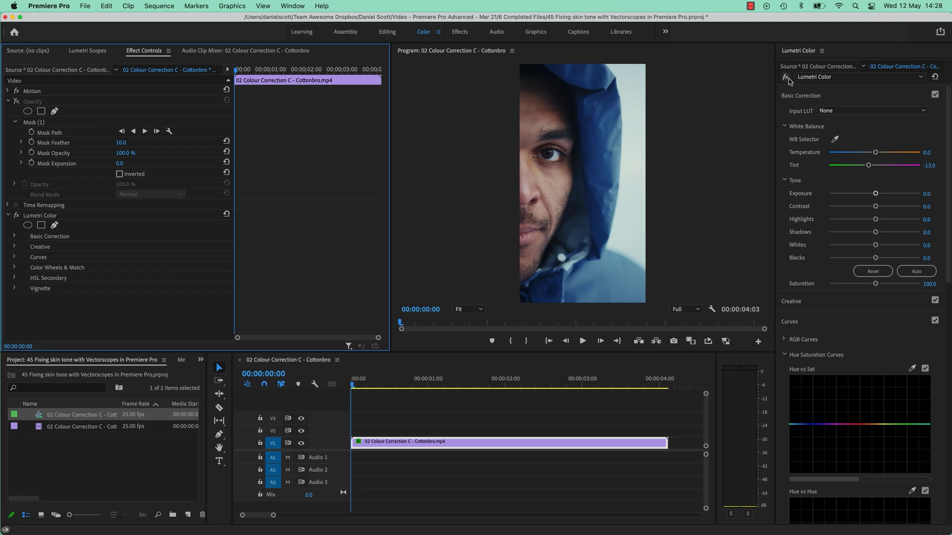
{"action": "left_click", "coordinate": [785, 77]}
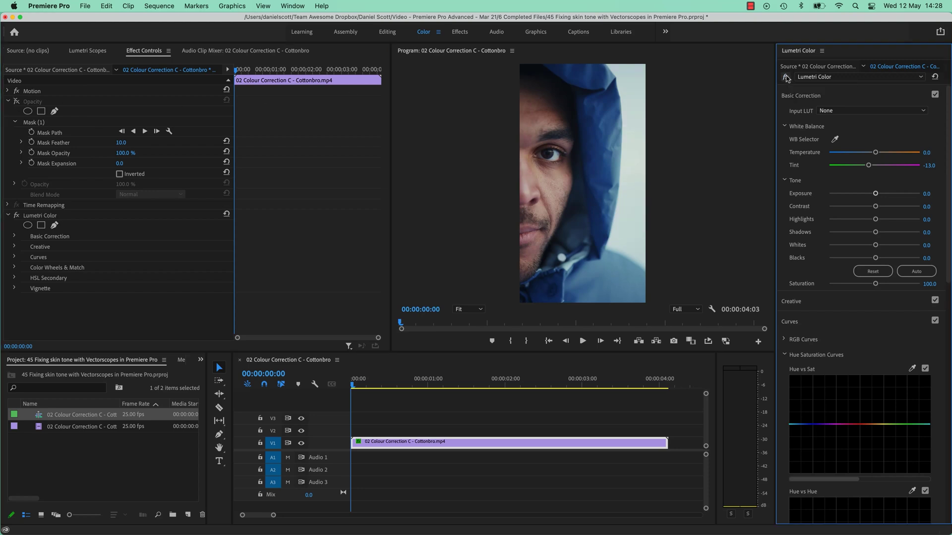
{"action": "left_click", "coordinate": [786, 78]}
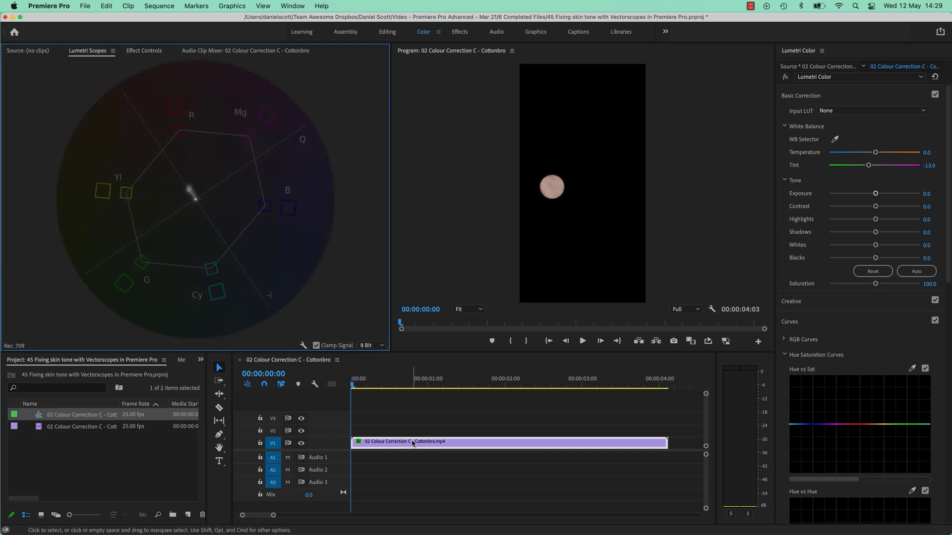
Reset Basic Correction, sample the masked cheek for the Hue vs Hue curve, and pull the skin tone point slightly down
{"action": "left_click", "coordinate": [871, 273]}
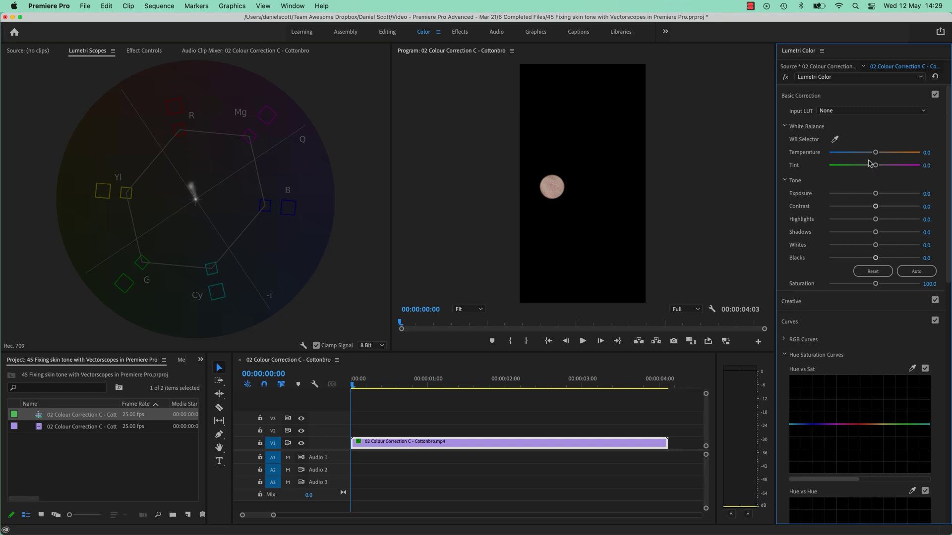
{"action": "left_click", "coordinate": [807, 325]}
{"action": "left_click", "coordinate": [807, 325]}
{"action": "scroll", "coordinate": [860, 375], "scroll_direction": "down", "scroll_amount": 3}
{"action": "scroll", "coordinate": [861, 374], "scroll_direction": "down", "scroll_amount": 1}
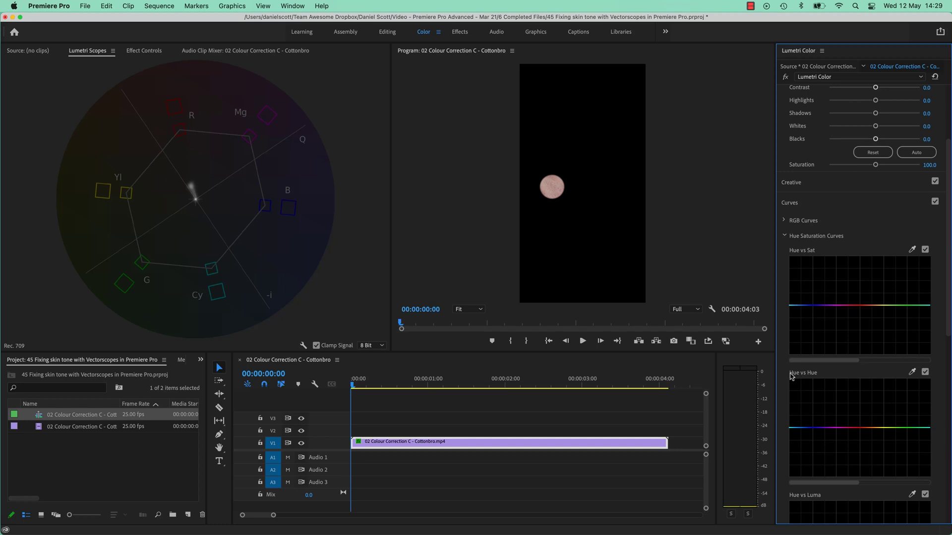
{"action": "left_click", "coordinate": [912, 372]}
{"action": "left_click", "coordinate": [552, 188]}
{"action": "mouse_move", "coordinate": [860, 431]}
{"action": "left_mouse_down"}
{"action": "mouse_move", "coordinate": [859, 401]}
{"action": "mouse_move", "coordinate": [862, 434]}
{"action": "left_mouse_up"}
Toggle the opacity mask off and on to check the skin tone correction across the full frame
{"action": "left_click", "coordinate": [143, 51]}
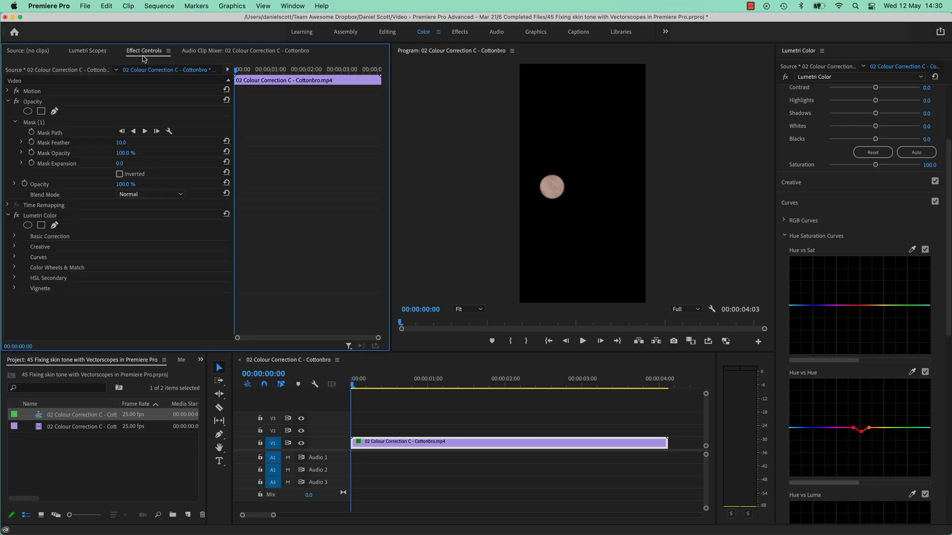
{"action": "left_click", "coordinate": [17, 101]}
{"action": "left_click", "coordinate": [17, 102]}
{"action": "left_click", "coordinate": [17, 102]}
{"action": "left_click", "coordinate": [17, 101]}
{"action": "left_click", "coordinate": [16, 102]}
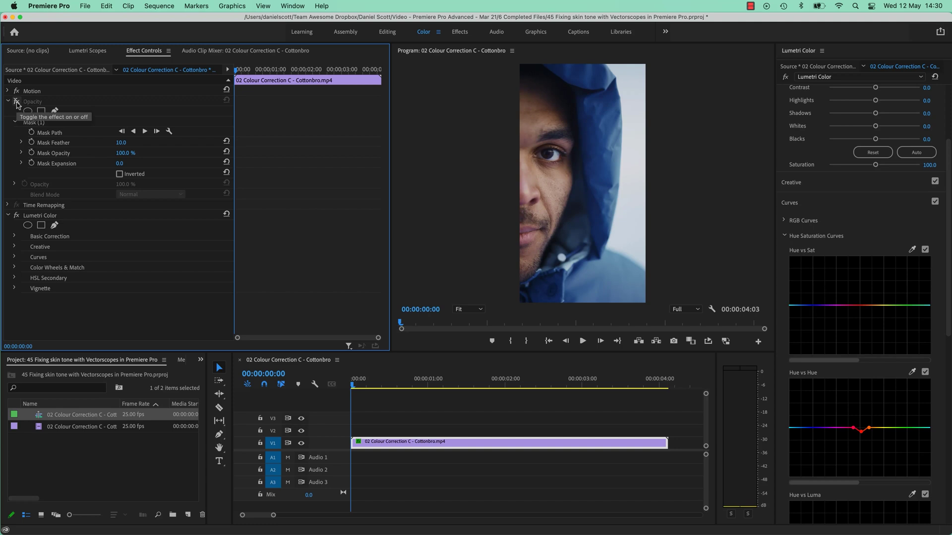
{"action": "left_click", "coordinate": [17, 102]}
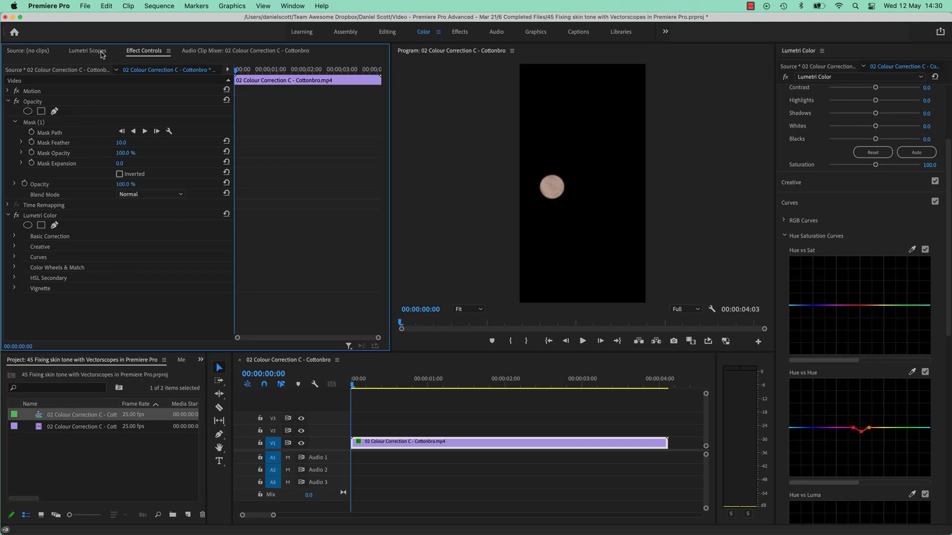
Try stronger downward shifts of the Hue vs Hue skin point against the vectorscope and return it to a slight shift
{"action": "left_click", "coordinate": [87, 50]}
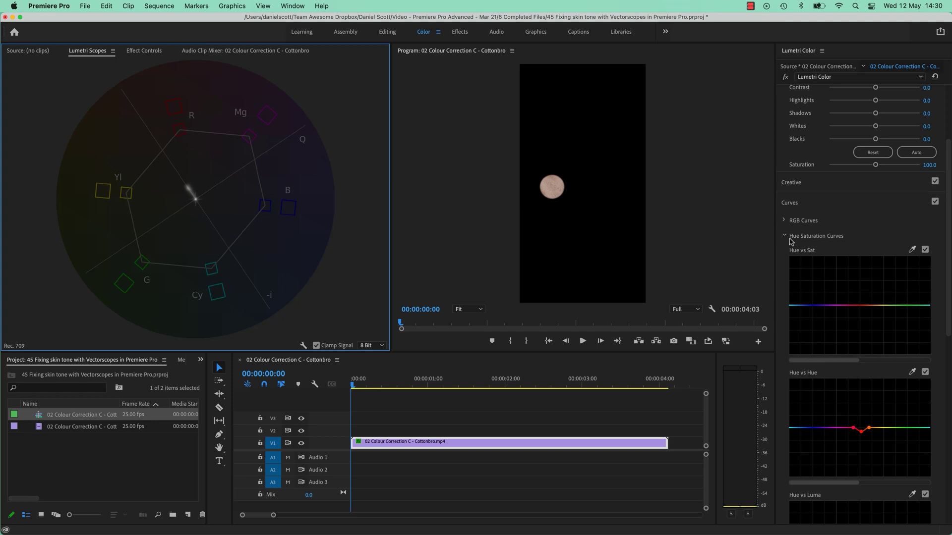
{"action": "mouse_move", "coordinate": [861, 430]}
{"action": "left_mouse_down"}
{"action": "mouse_move", "coordinate": [858, 394]}
{"action": "mouse_move", "coordinate": [861, 456]}
{"action": "mouse_move", "coordinate": [859, 397]}
{"action": "mouse_move", "coordinate": [860, 436]}
{"action": "left_mouse_up"}
{"action": "left_click", "coordinate": [180, 219]}
{"action": "mouse_move", "coordinate": [860, 439]}
{"action": "left_mouse_down"}
{"action": "mouse_move", "coordinate": [860, 425]}
{"action": "mouse_move", "coordinate": [862, 439]}
{"action": "left_mouse_up"}
{"action": "left_click_drag", "start_coordinate": [861, 452], "coordinate": [861, 432]}
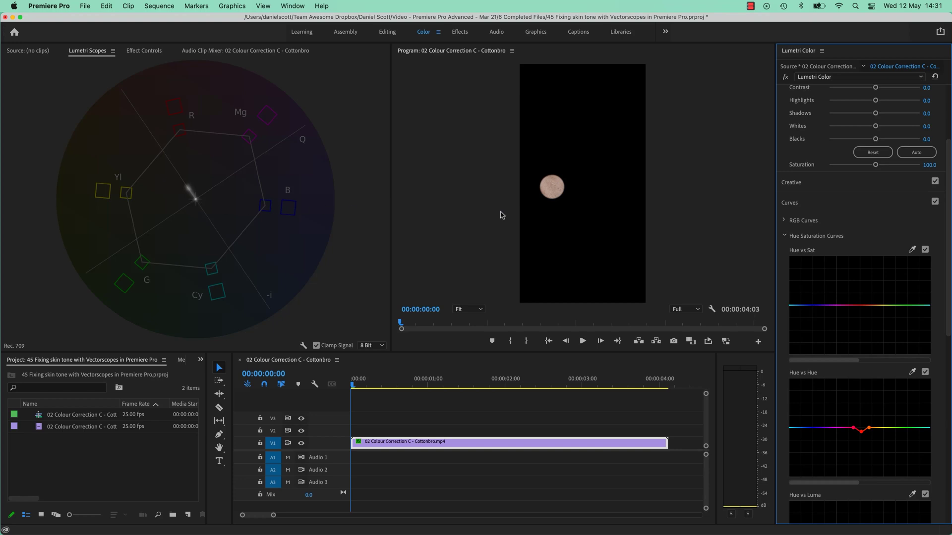
Lower the clip's Saturation to 81.5 in Basic Correction, with the opacity mask turned off to judge the full frame
{"action": "scroll", "coordinate": [843, 159], "scroll_direction": "up", "scroll_amount": 5}
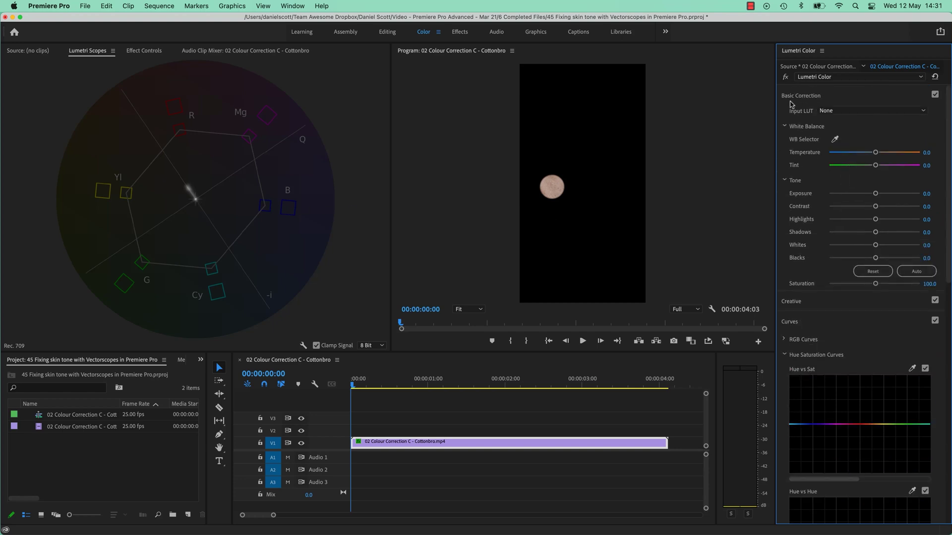
{"action": "mouse_move", "coordinate": [875, 286]}
{"action": "left_mouse_down"}
{"action": "mouse_move", "coordinate": [838, 288]}
{"action": "mouse_move", "coordinate": [917, 286]}
{"action": "mouse_move", "coordinate": [856, 287]}
{"action": "mouse_move", "coordinate": [889, 292]}
{"action": "mouse_move", "coordinate": [871, 290]}
{"action": "left_mouse_up"}
{"action": "left_click_drag", "start_coordinate": [872, 284], "coordinate": [867, 285]}
{"action": "left_click", "coordinate": [138, 51]}
{"action": "left_click", "coordinate": [15, 102]}
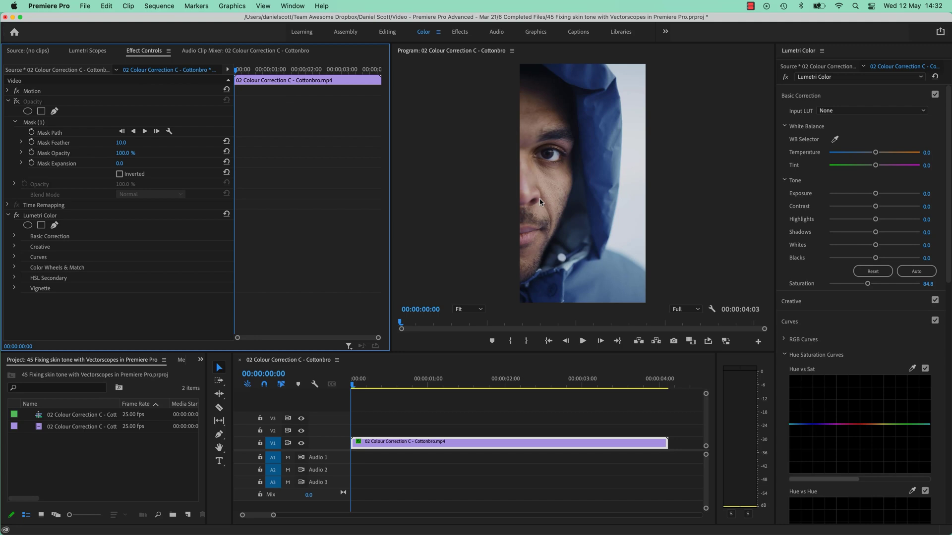
{"action": "left_click", "coordinate": [85, 51]}
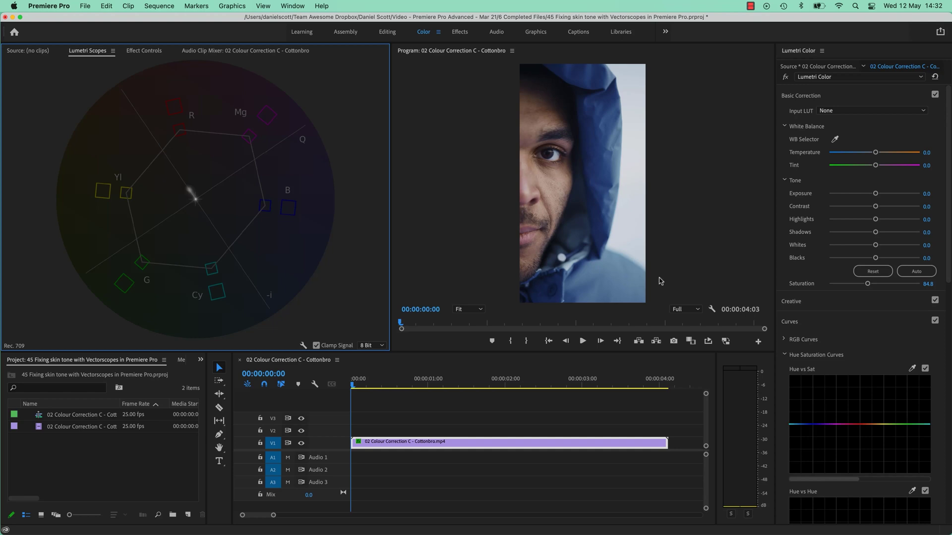
{"action": "left_click_drag", "start_coordinate": [867, 284], "coordinate": [866, 286]}
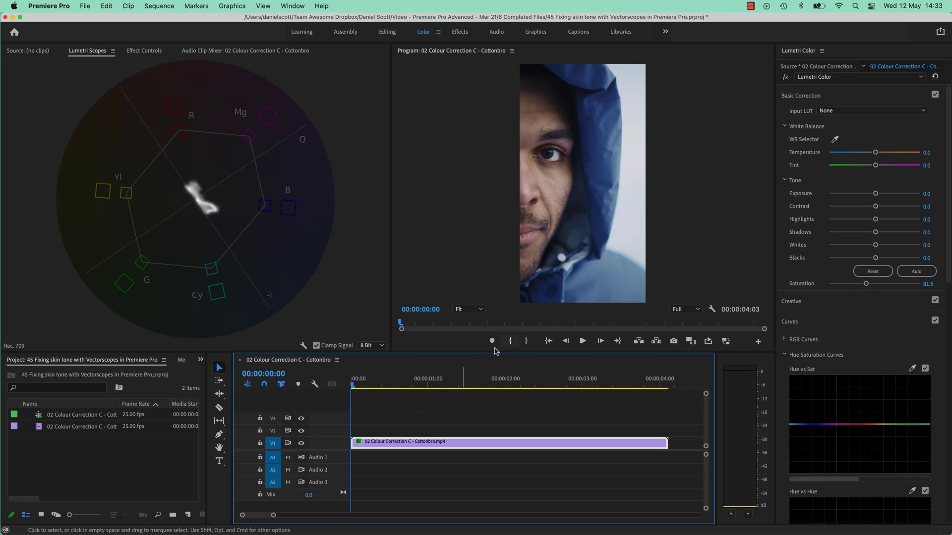
Re-enable the opacity mask, nudged slightly to the right on the cheek, and save the project
{"action": "left_click", "coordinate": [145, 52]}
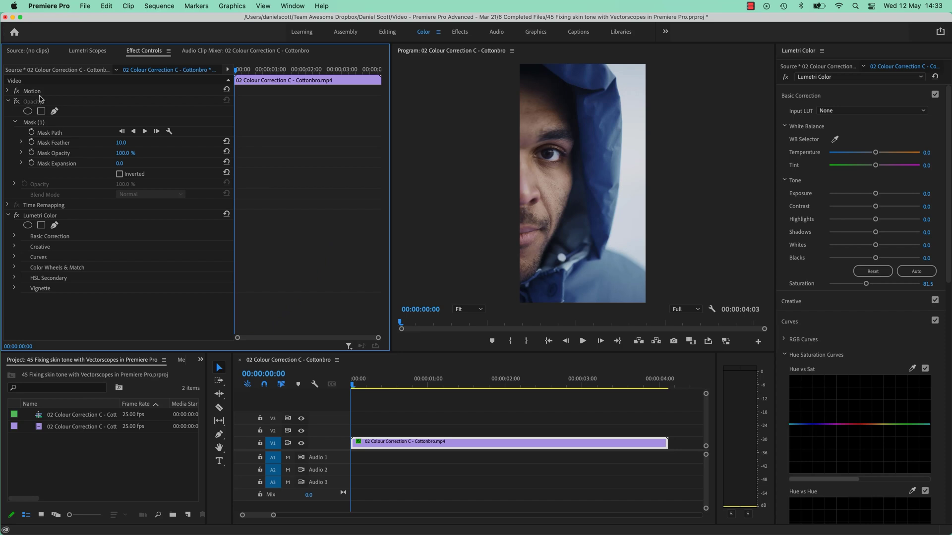
{"action": "left_click", "coordinate": [101, 54]}
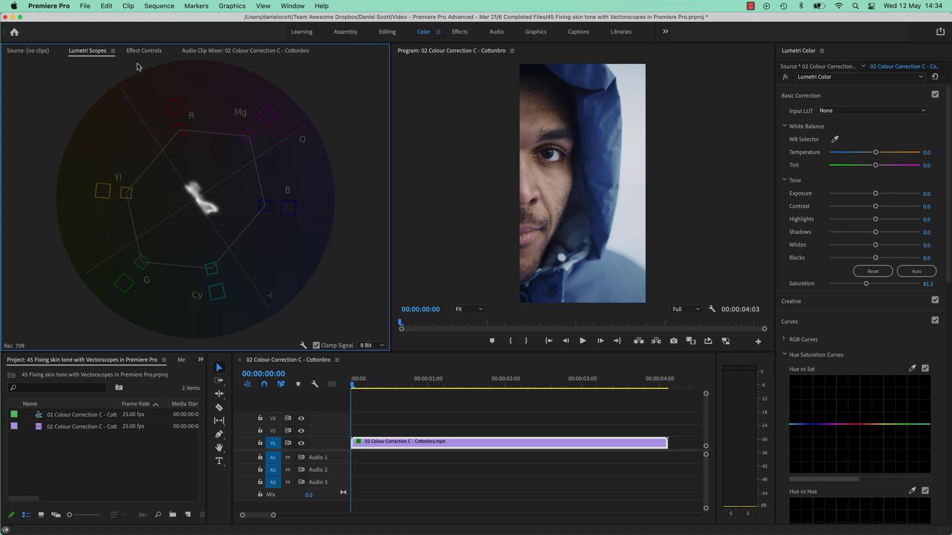
{"action": "left_click", "coordinate": [149, 52]}
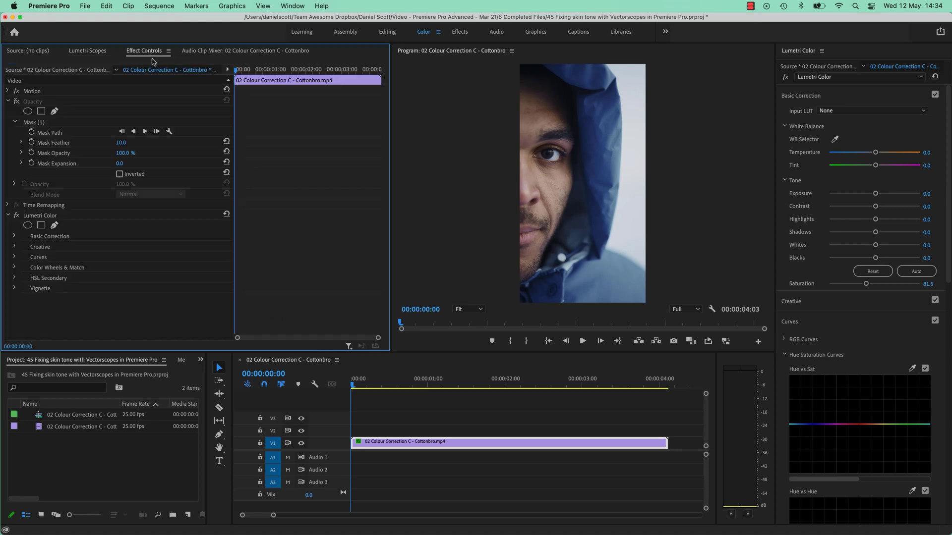
{"action": "left_click", "coordinate": [17, 101]}
{"action": "left_click", "coordinate": [549, 197]}
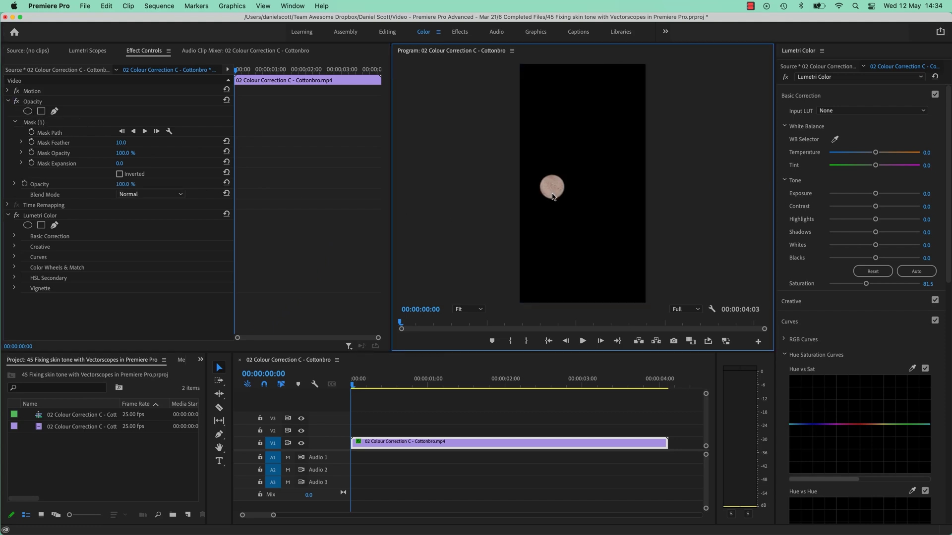
{"action": "left_click", "coordinate": [42, 124]}
{"action": "mouse_move", "coordinate": [552, 187]}
{"action": "left_mouse_down"}
{"action": "mouse_move", "coordinate": [564, 198]}
{"action": "mouse_move", "coordinate": [551, 191]}
{"action": "mouse_move", "coordinate": [544, 214]}
{"action": "mouse_move", "coordinate": [554, 211]}
{"action": "mouse_move", "coordinate": [554, 188]}
{"action": "left_mouse_up"}
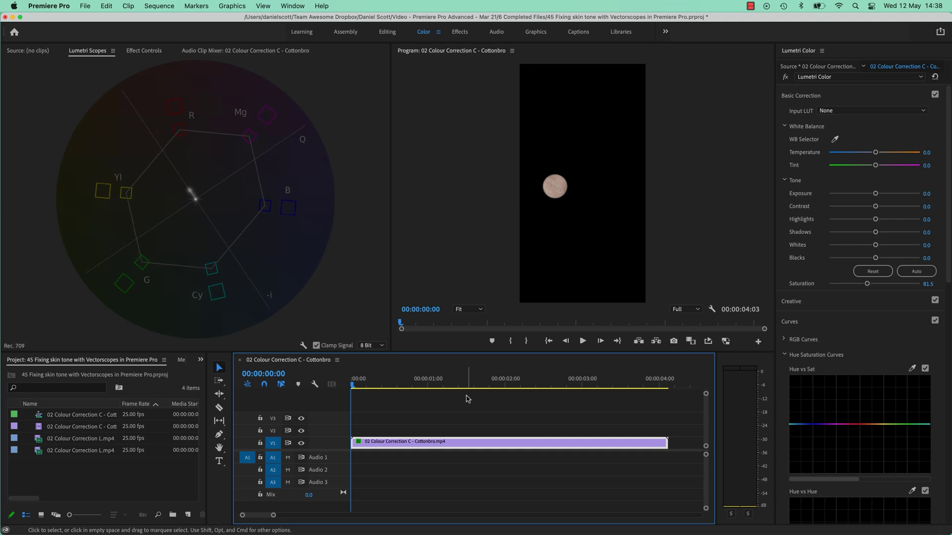
{"action": "key", "text": "cmd+s"}
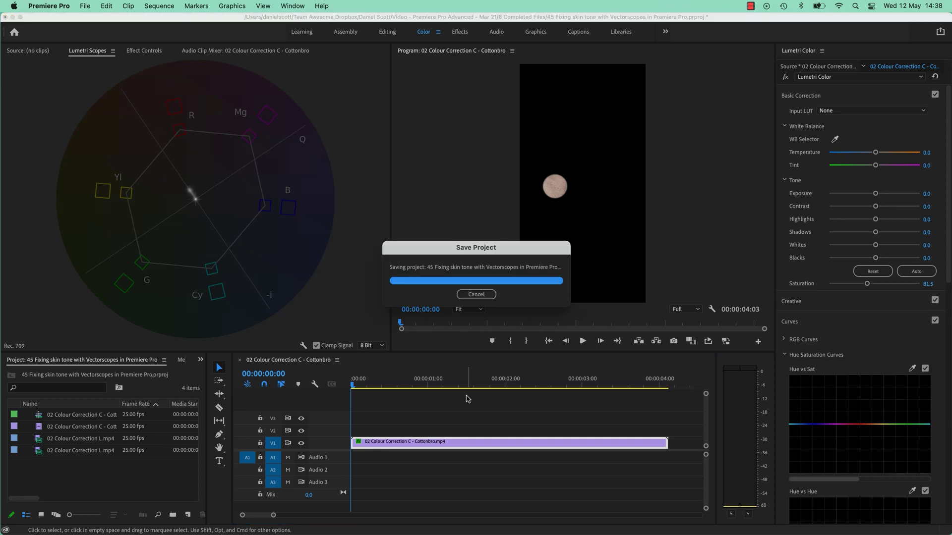